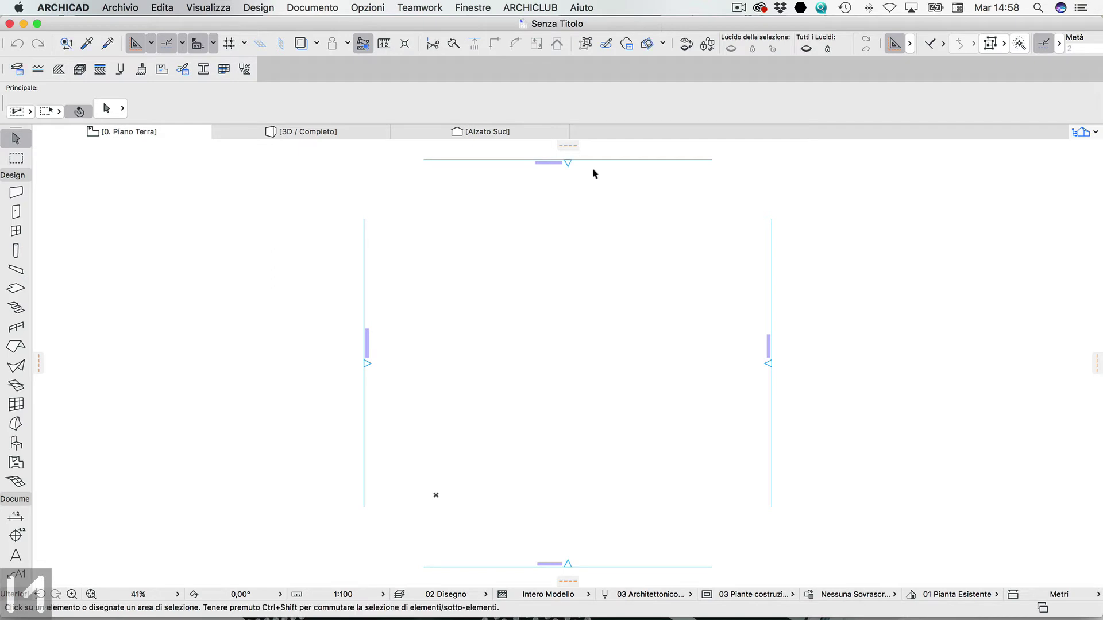
Open Opzioni > Ambiente di Lavoro > Scorciatoie da tastiera and browse the command list.
left_click(368, 9)
mouse_move(402, 179)
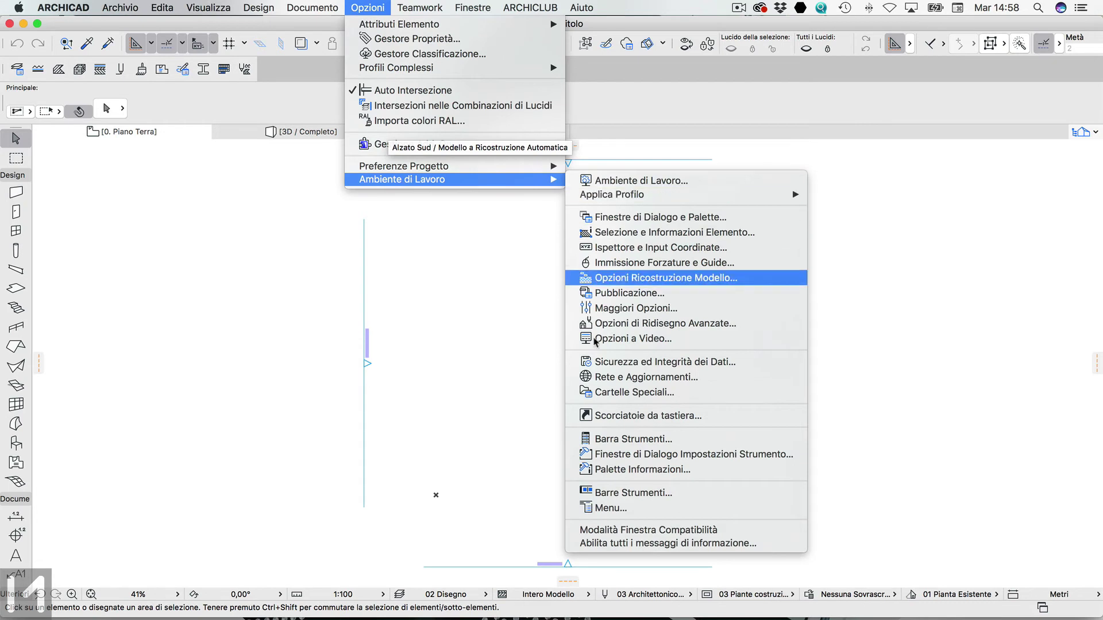
left_click(614, 422)
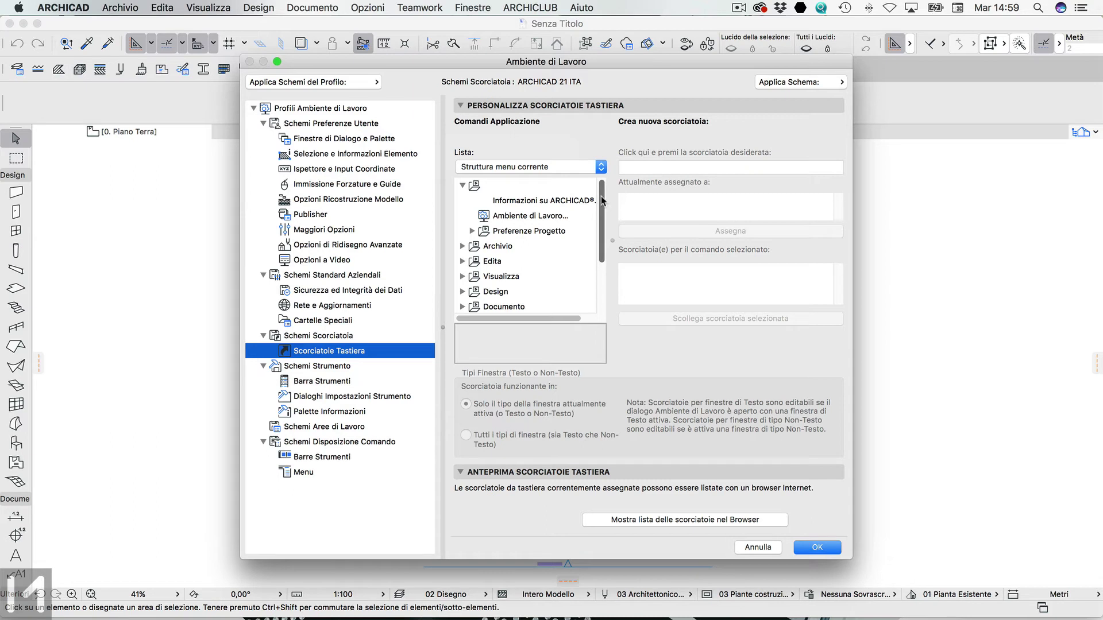
scroll(601, 204, "down", 3)
scroll(600, 204, "down", 3)
scroll(599, 208, "up", 3)
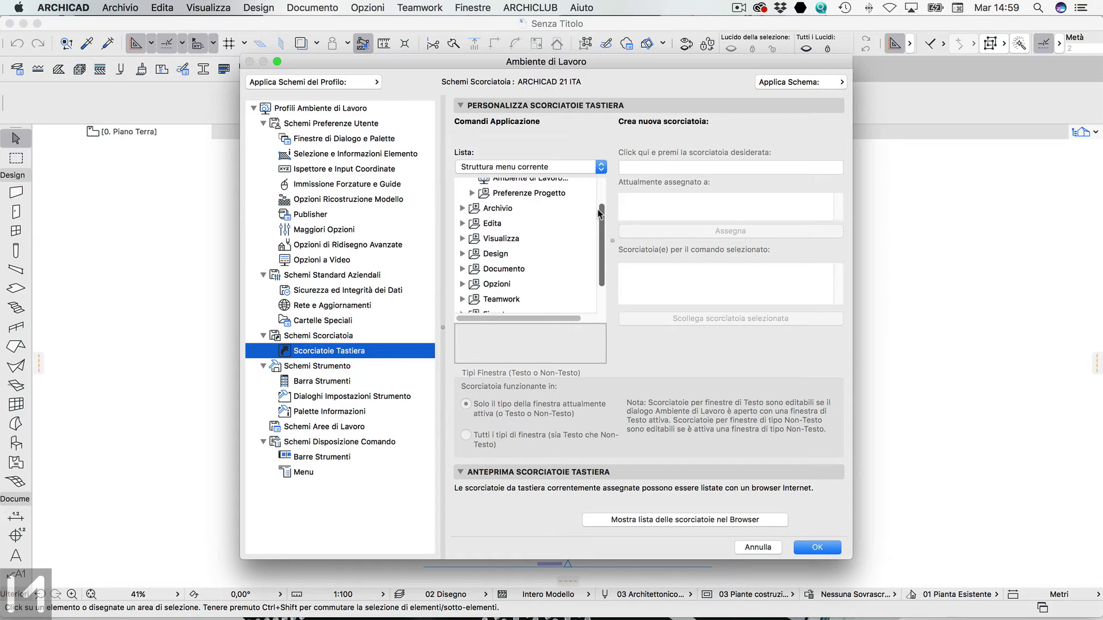
scroll(597, 210, "up", 3)
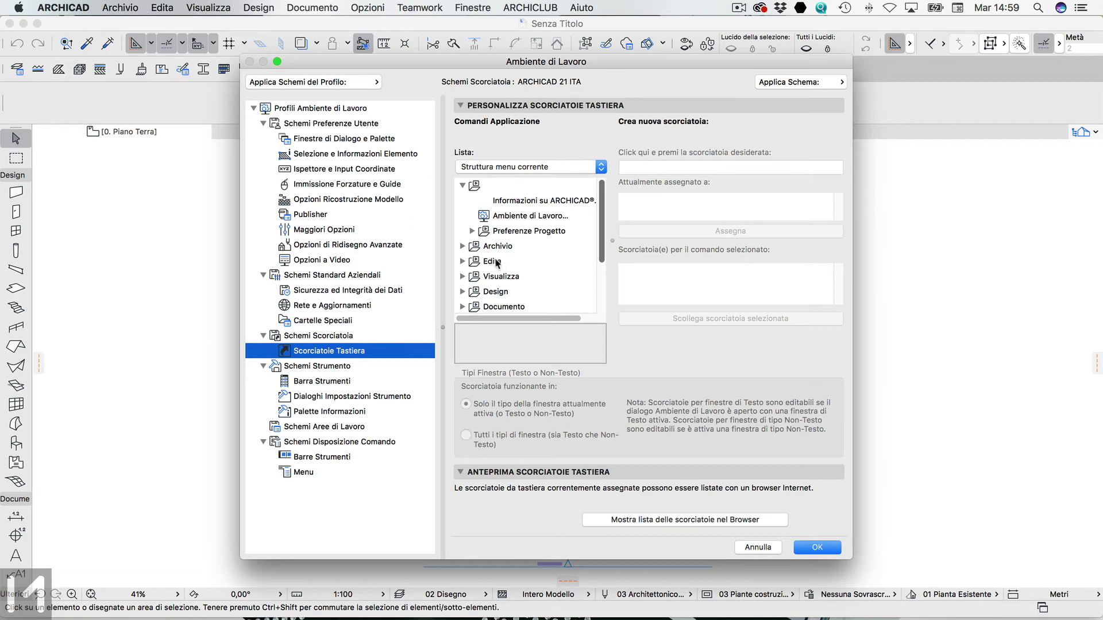
left_click(462, 246)
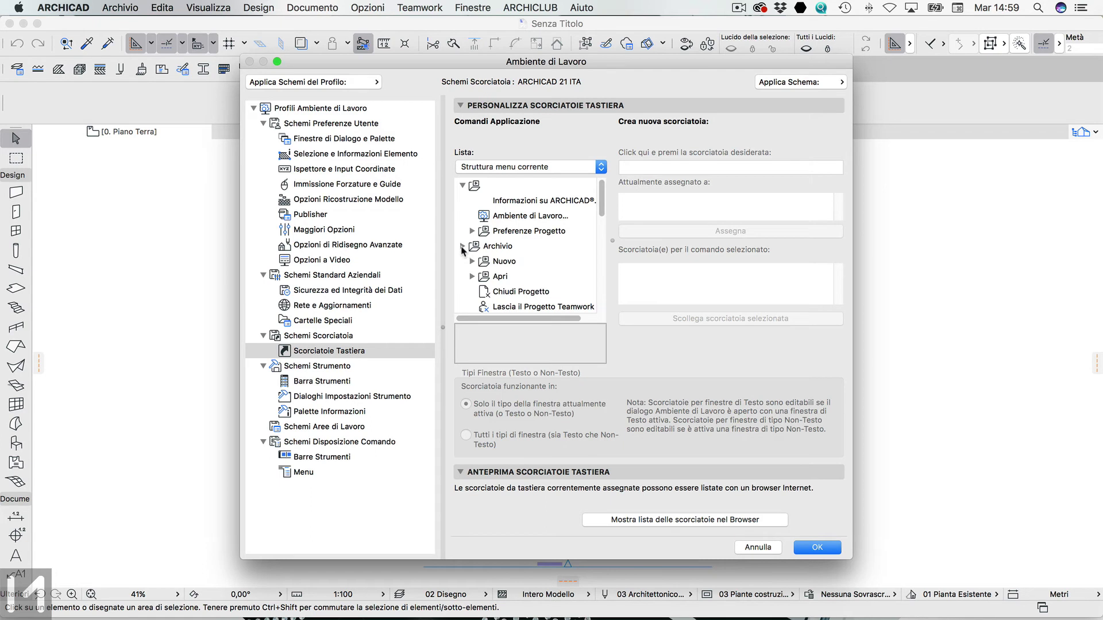
left_click(463, 247)
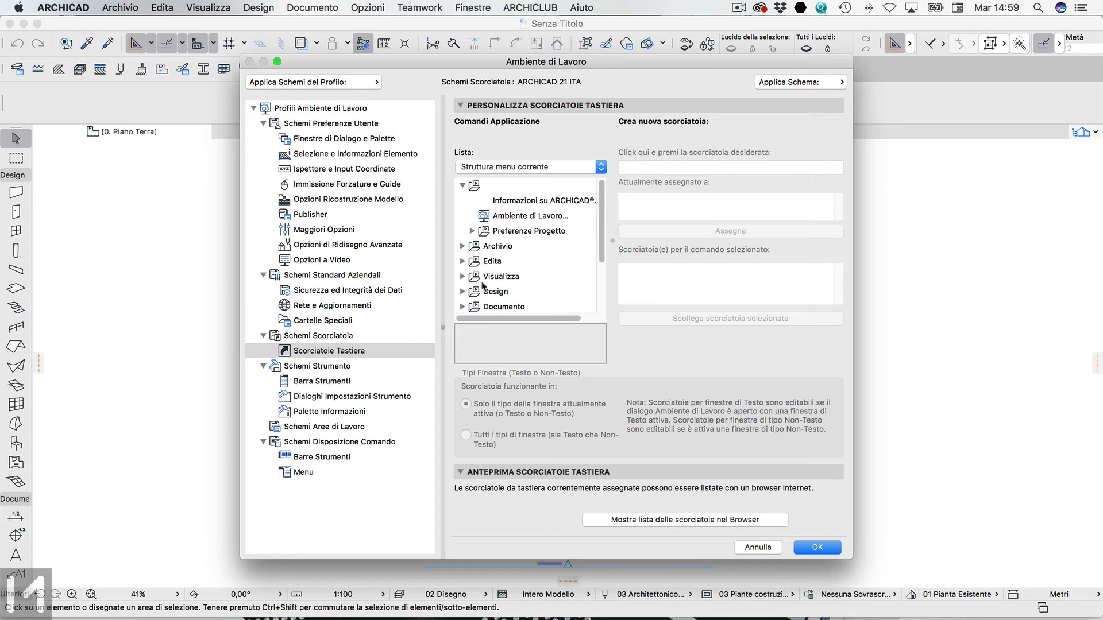
left_click(601, 169)
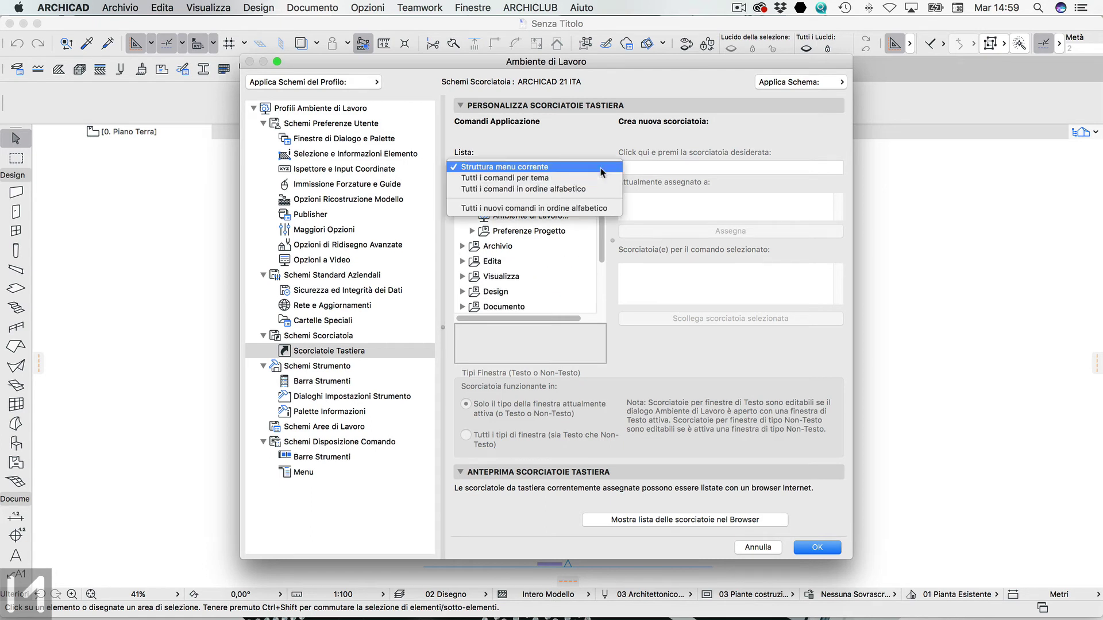
left_click(526, 179)
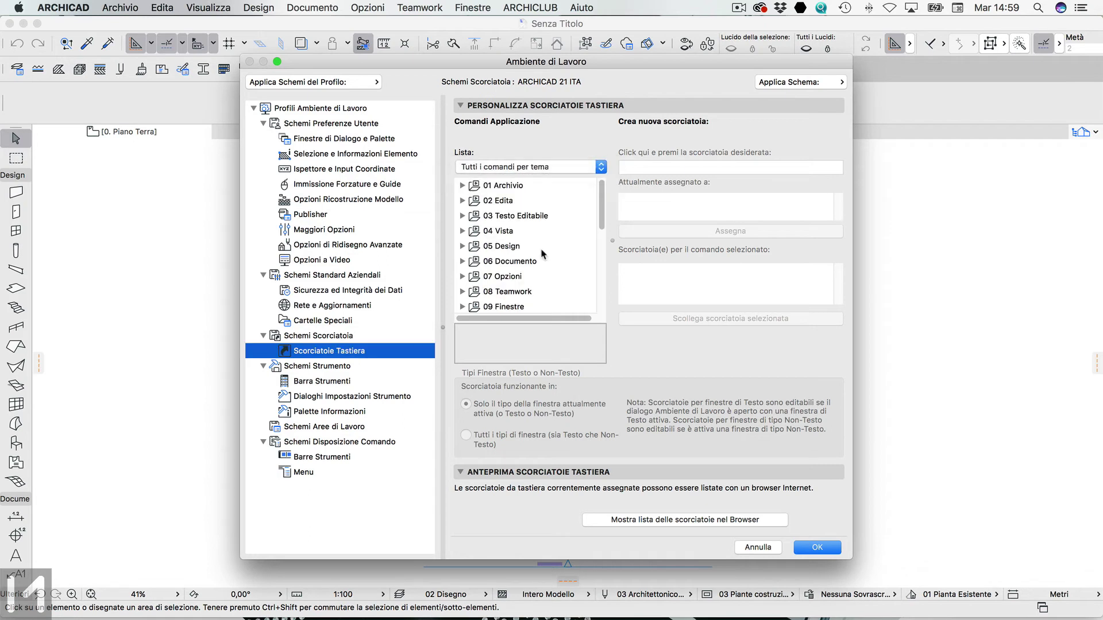
left_click(586, 167)
left_click(554, 179)
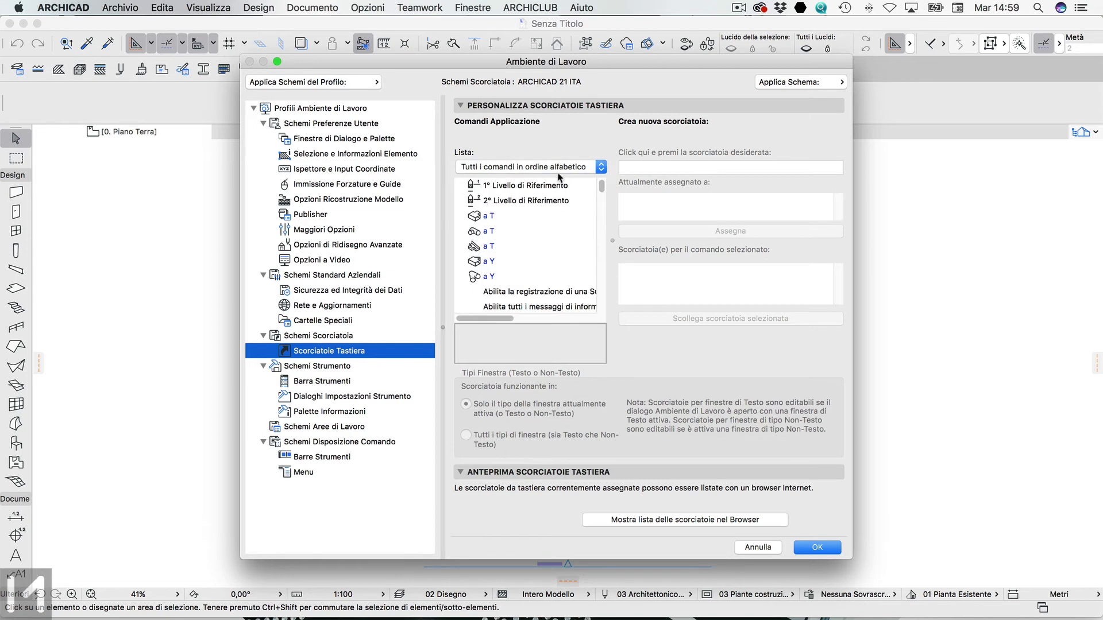
left_click(555, 167)
left_click(546, 144)
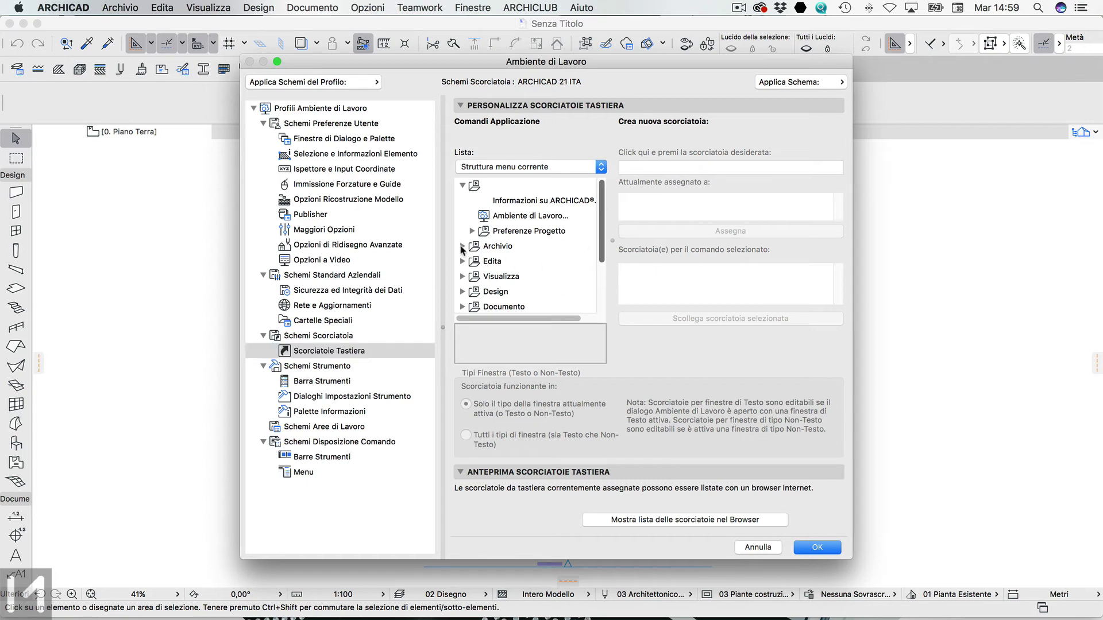
left_click(463, 246)
left_click(472, 276)
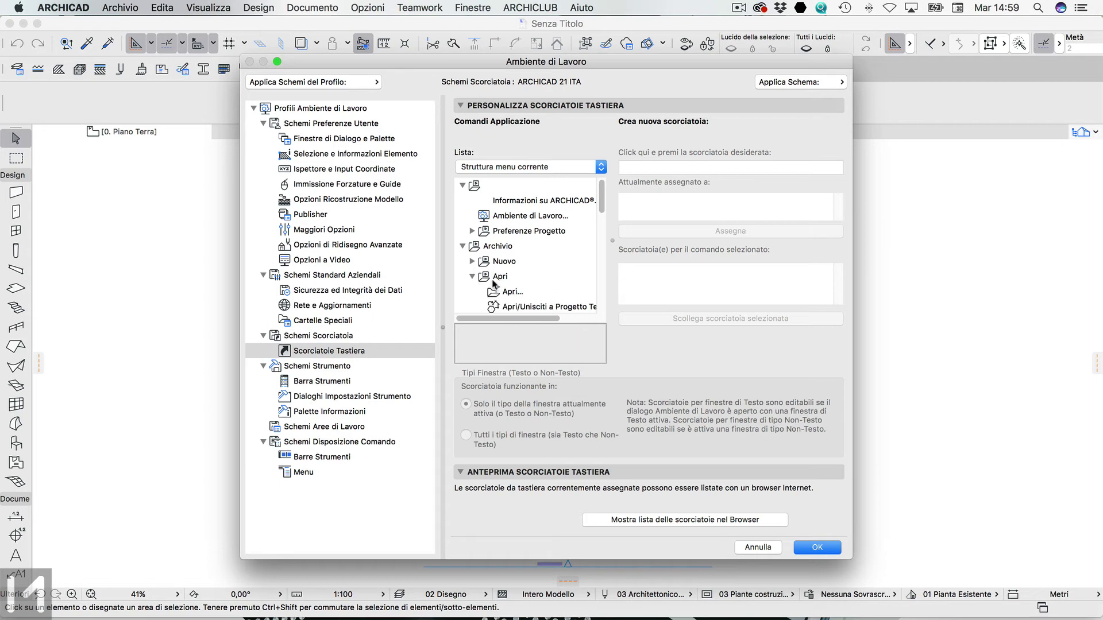
left_click(501, 293)
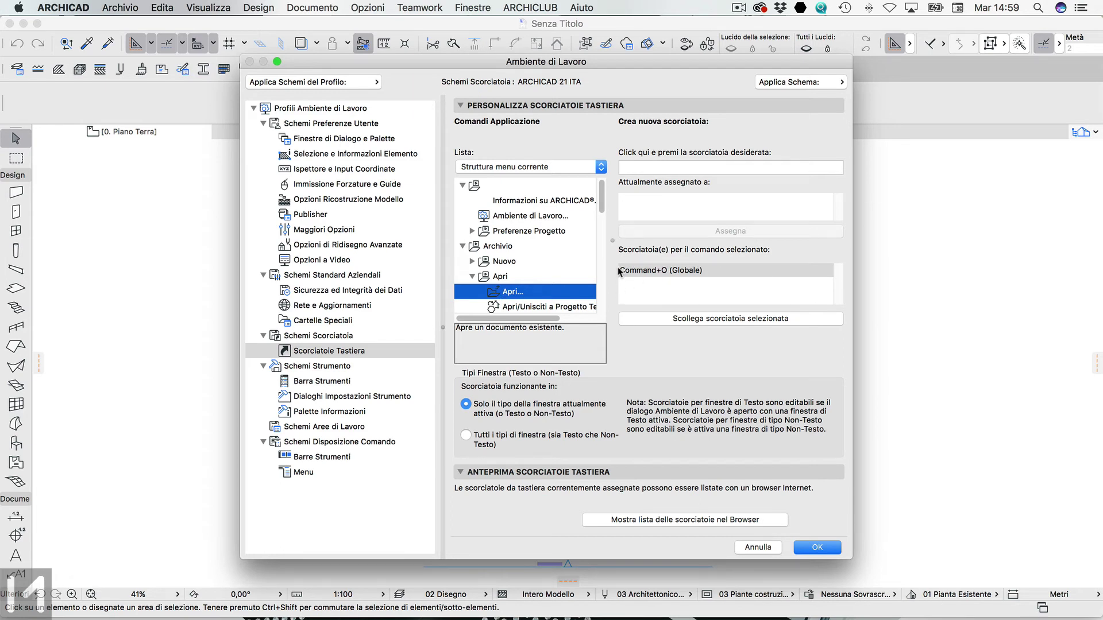
scroll(601, 215, "down", 3)
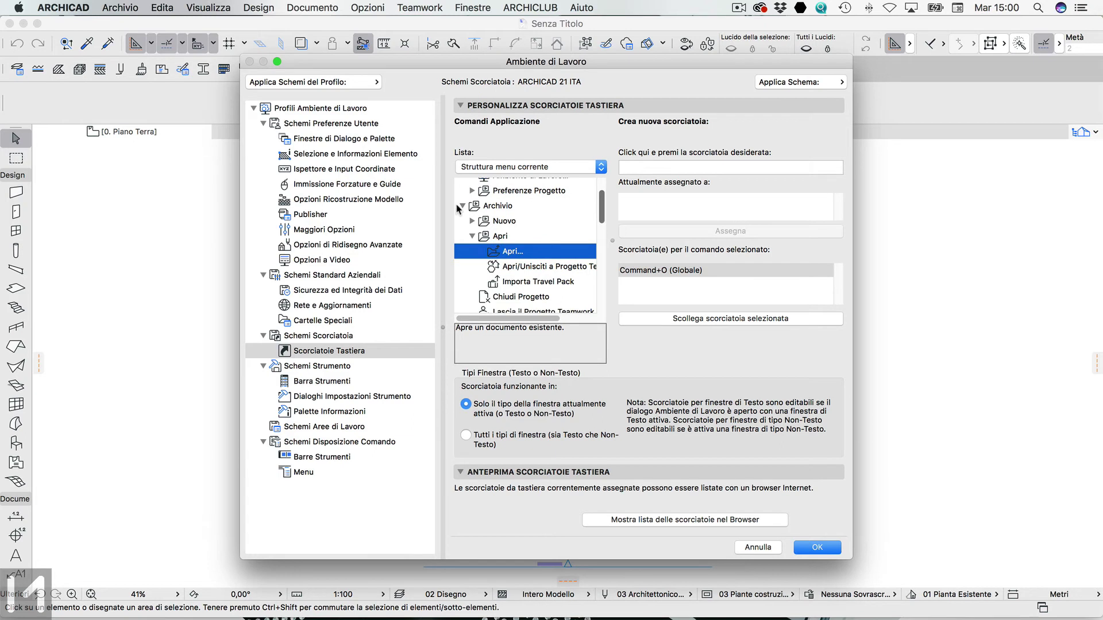
left_click(462, 206)
scroll(601, 219, "down", 2)
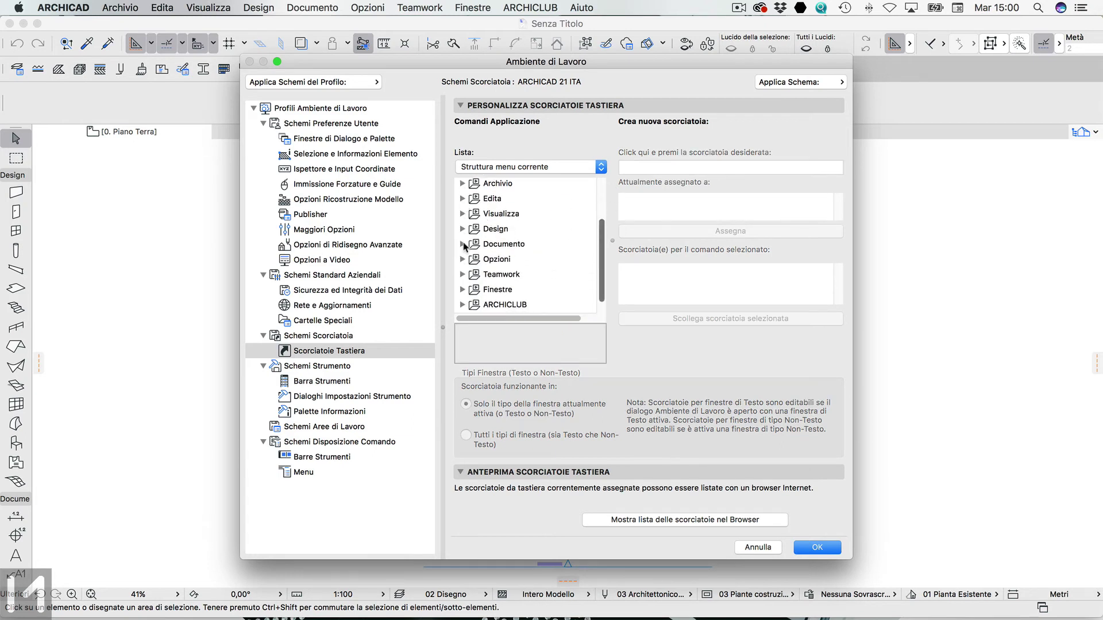
Select Documento > Lucidi > Impostazioni Lucidi… and focus its empty shortcut field.
left_click(462, 244)
left_click(472, 275)
left_click(493, 290)
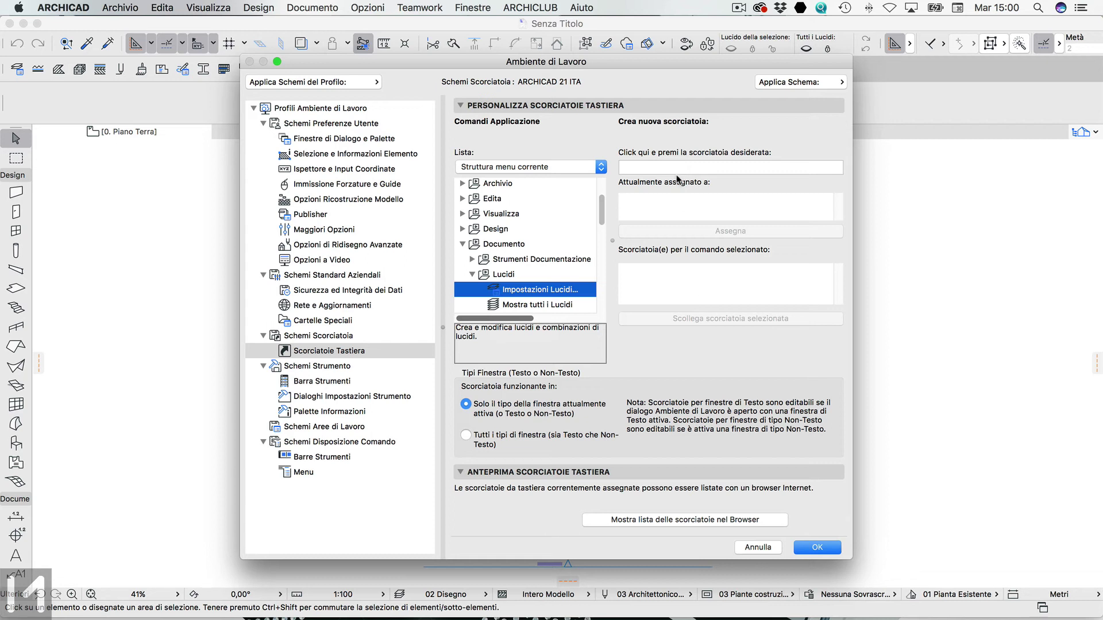
left_click(626, 168)
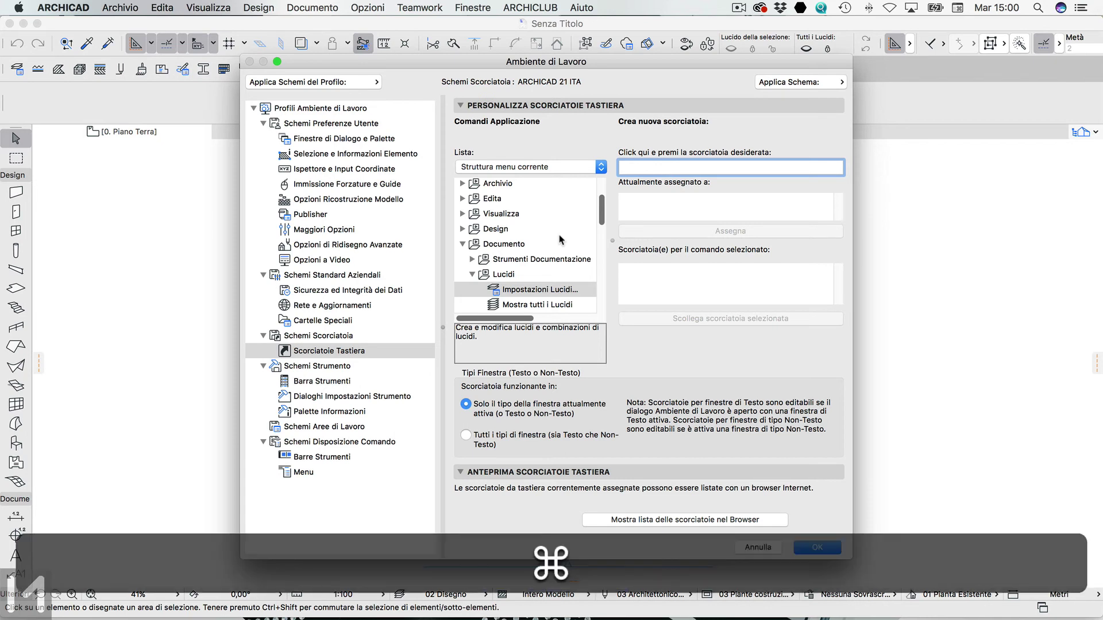
Try Command+Q and L, then settle on the unassigned Shift+L for Impostazioni Lucidi.
key("super+q")
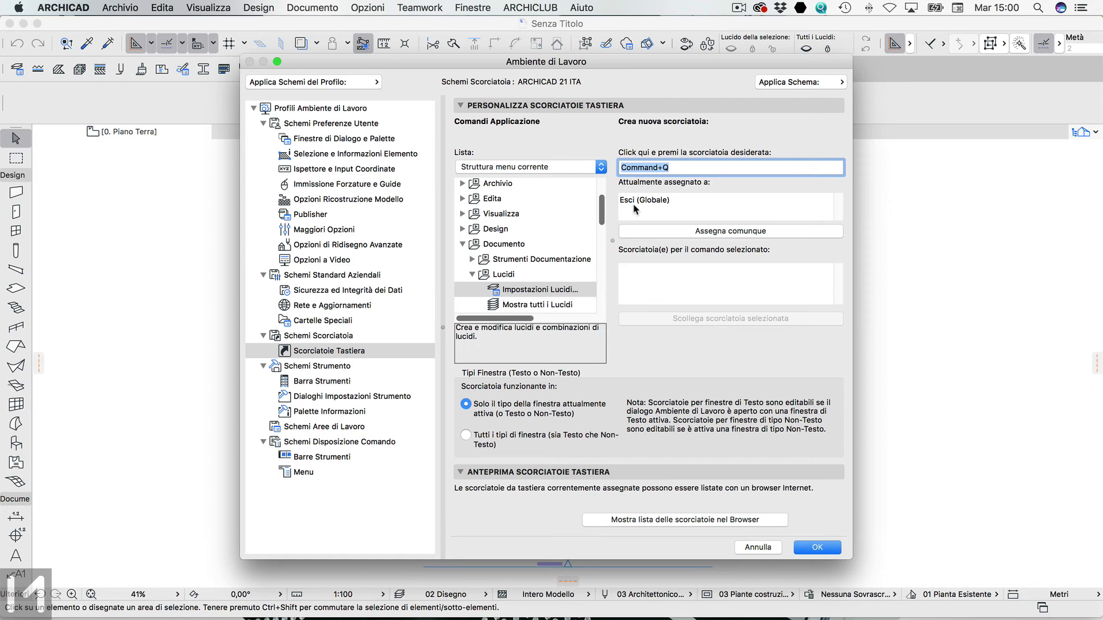
key("l")
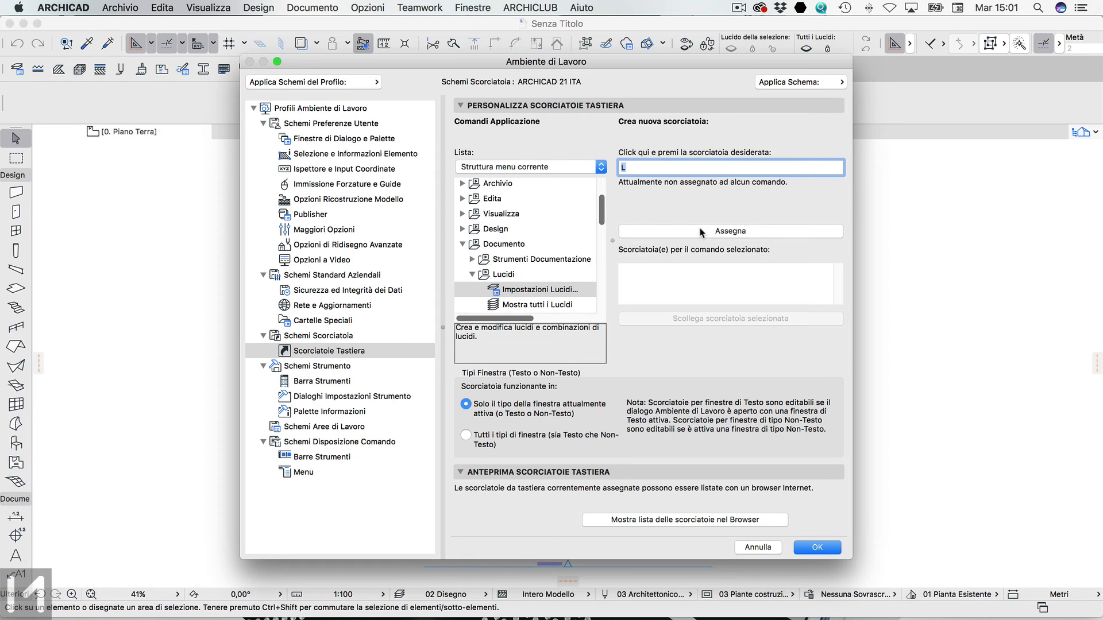
key("shift+l")
Assign Shift+L to Impostazioni Lucidi and show the Schemi Scorciatoia page.
left_click(694, 231)
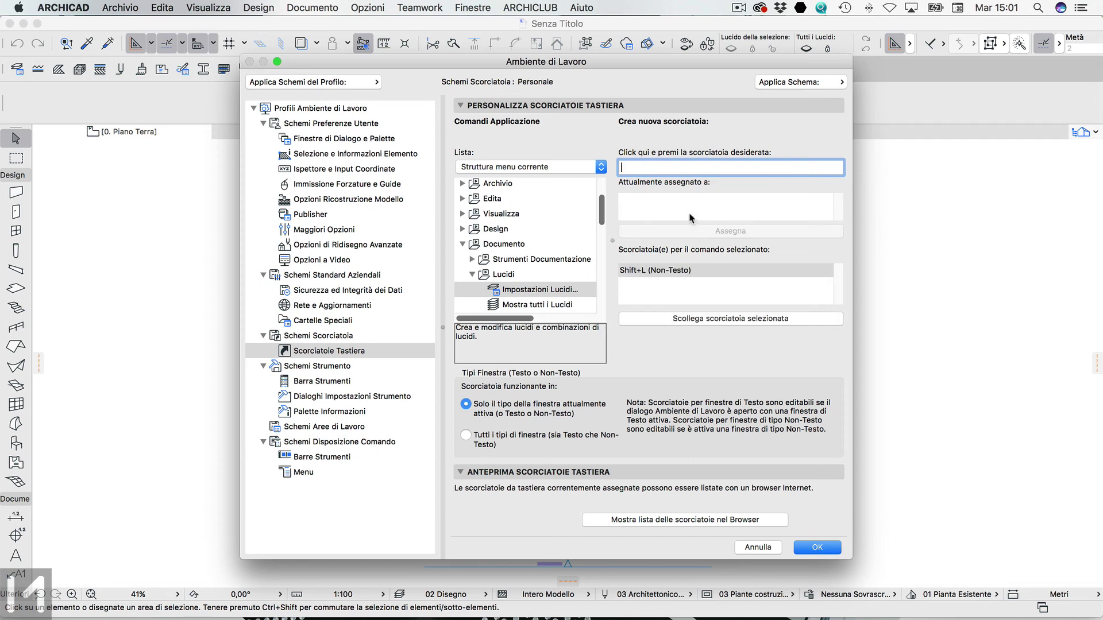
left_click(278, 338)
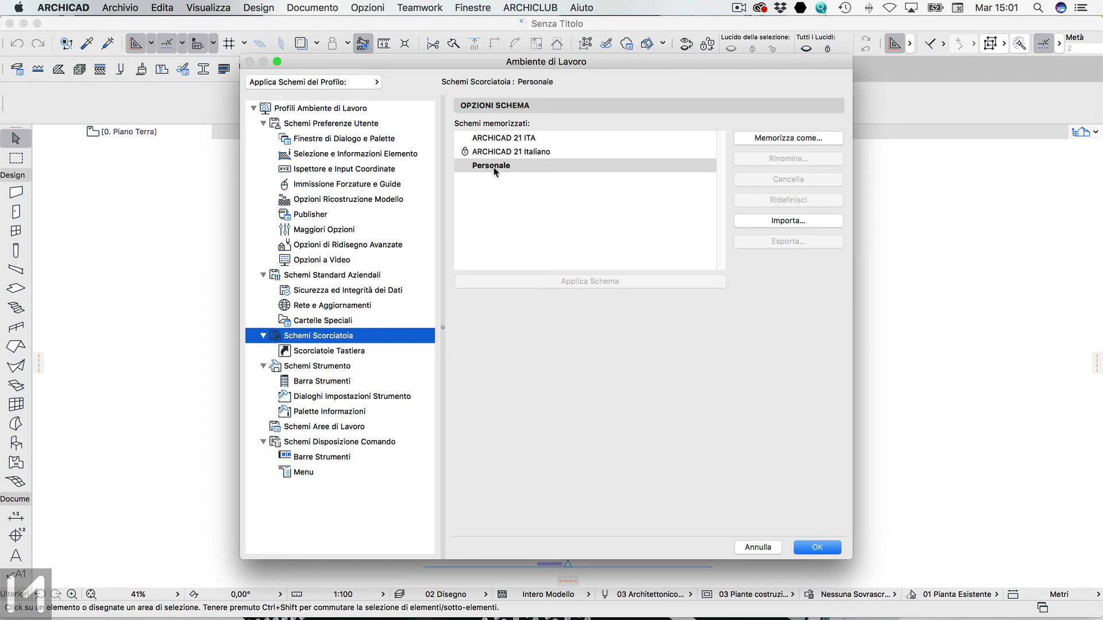
Cancel saving a new named scheme and select ARCHICAD 21 ITA among stored schemes.
left_click(760, 138)
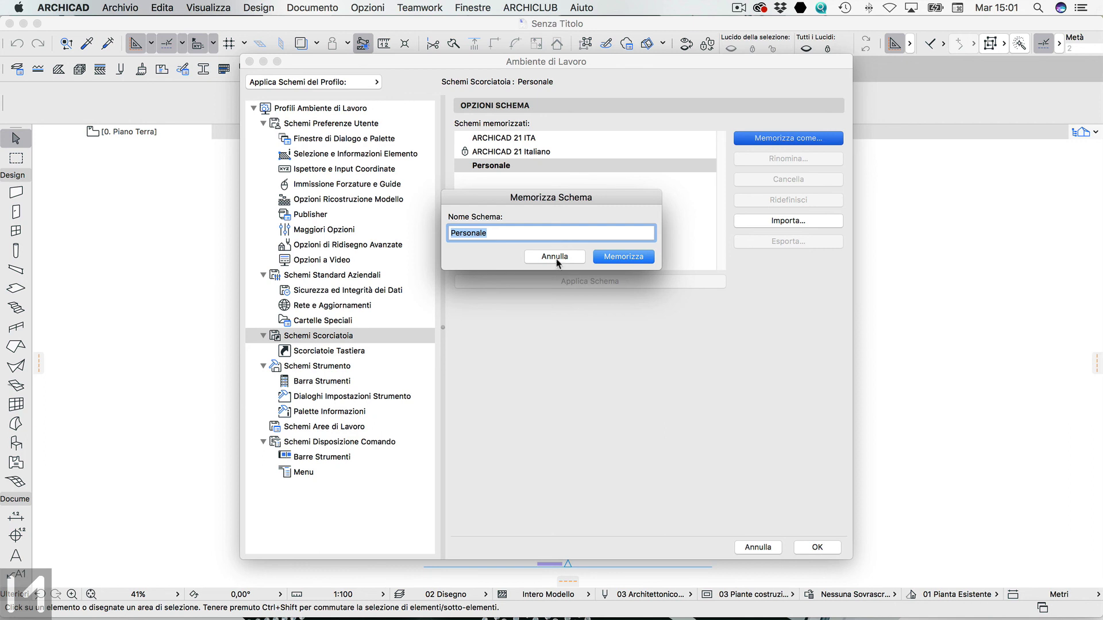
left_click(556, 259)
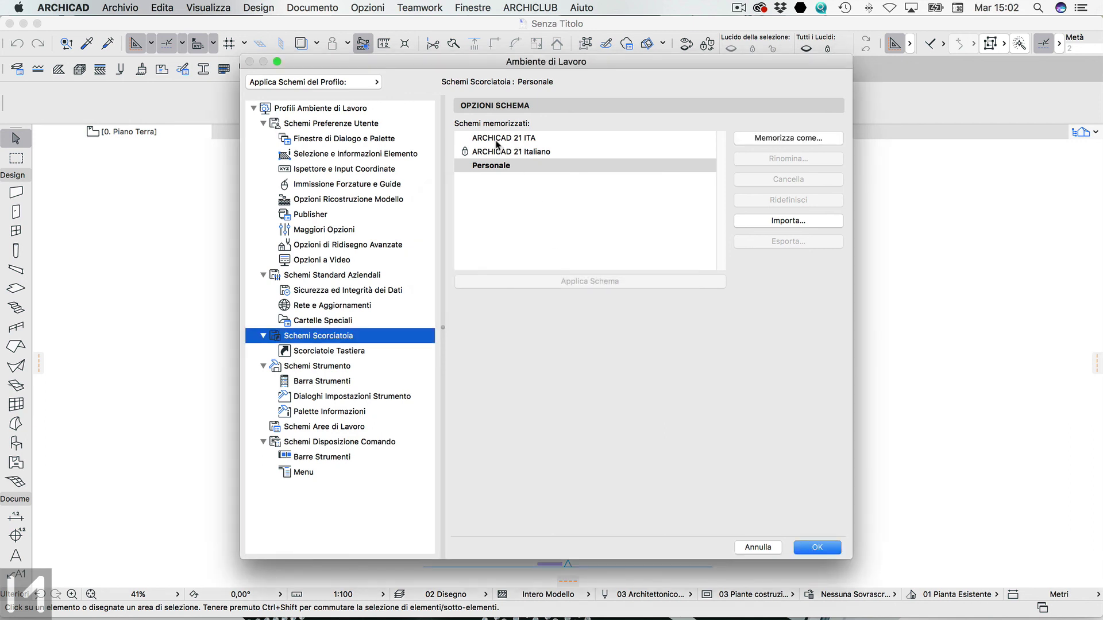
left_click(496, 141)
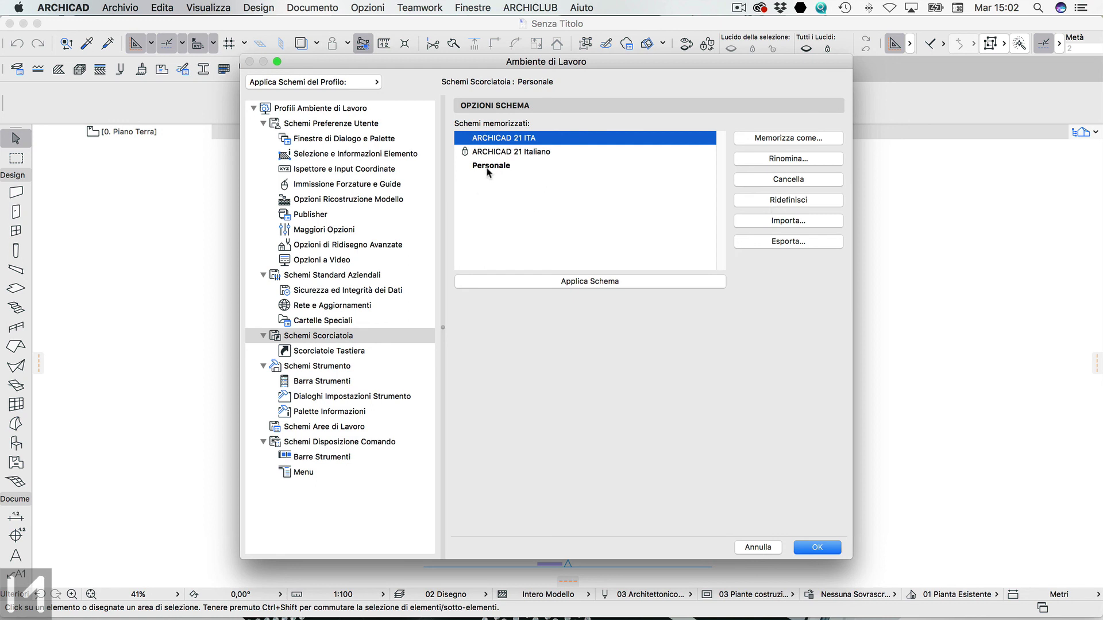
Redefine ARCHICAD 21 ITA with the current shortcuts, confirm, and close Ambiente di Lavoro.
left_click(755, 201)
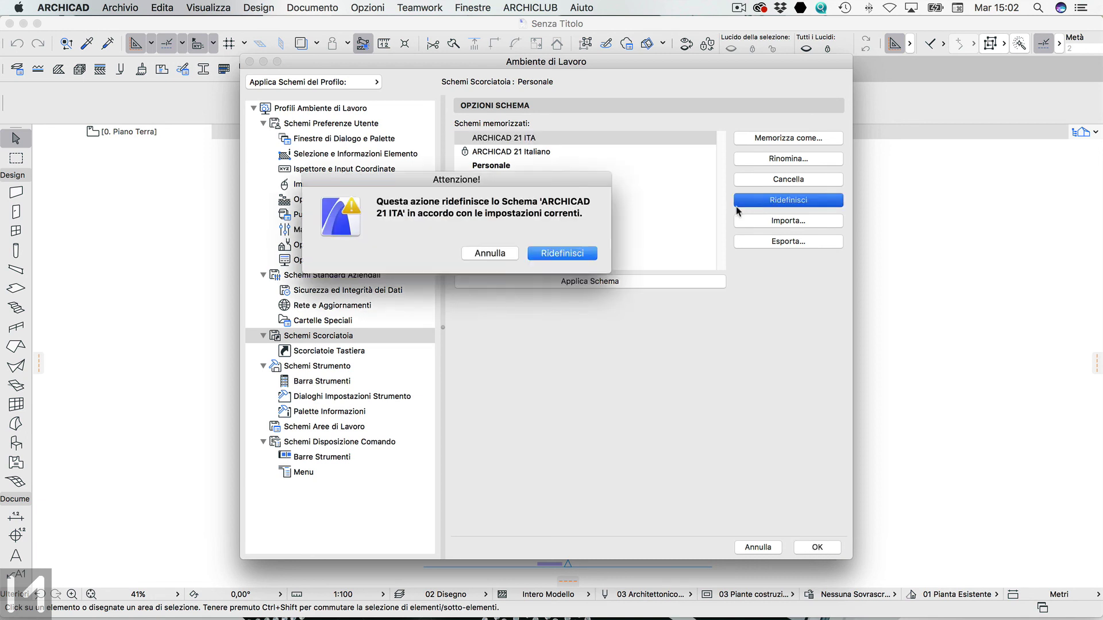
left_click(559, 253)
left_click(817, 547)
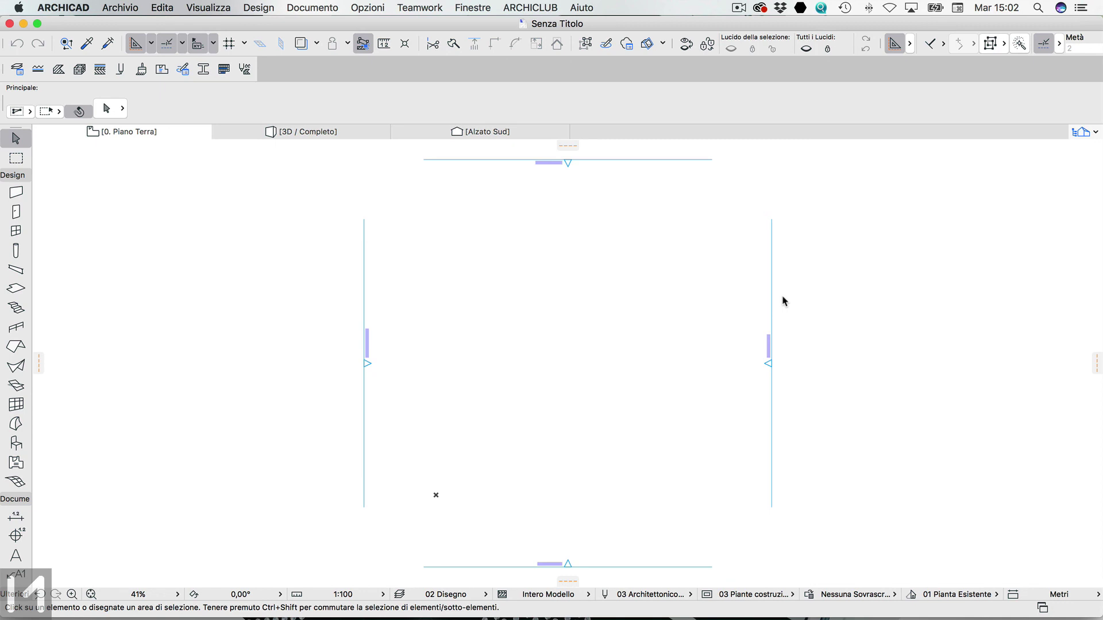
Use Shift+L to open Impostazioni Lucido and move the dialog up and left.
key("shift+l")
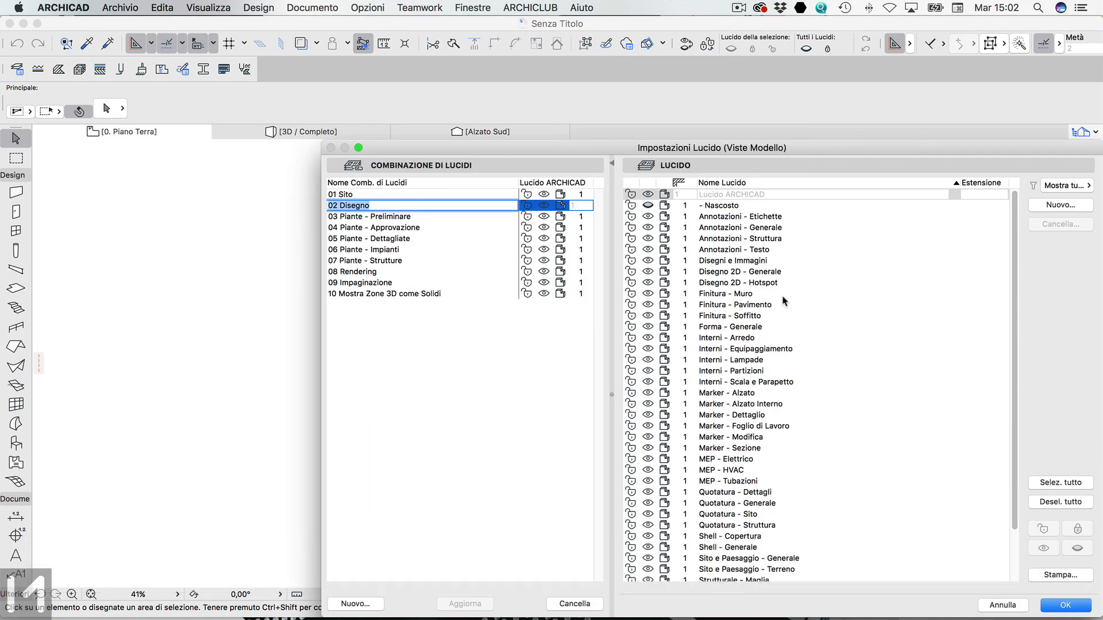
left_click_drag(663, 151, 606, 75)
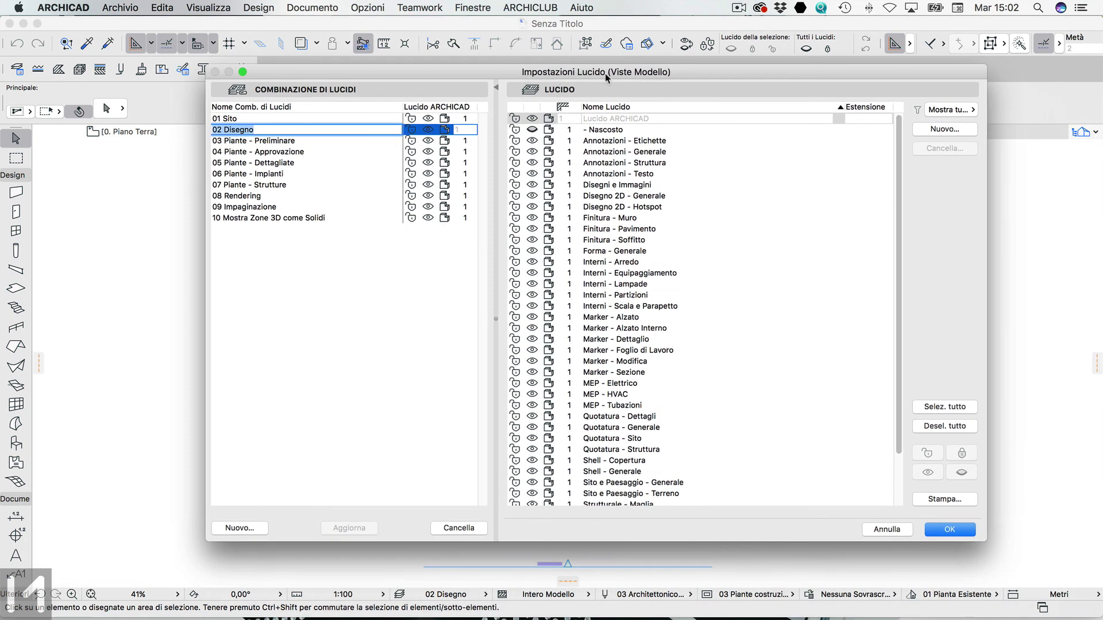